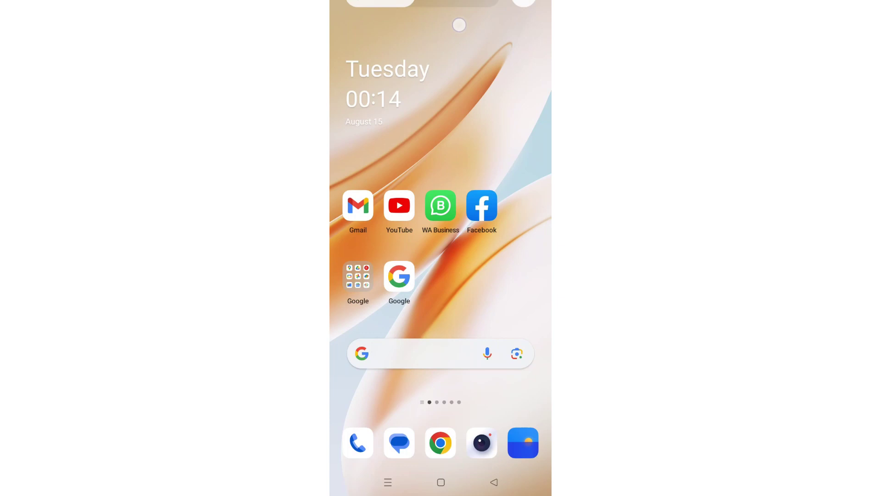
Pull down the notification shade and expand quick settings to the full tile grid.
drag(459, 7, 458, 227)
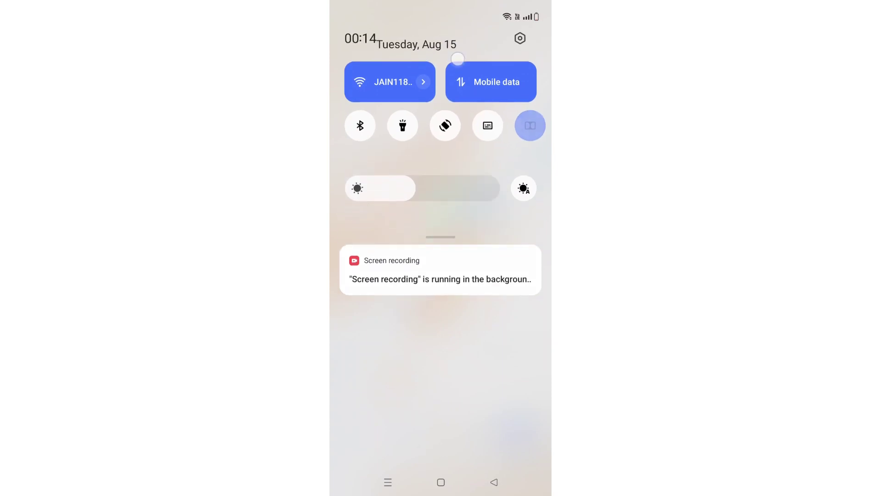
drag(441, 183, 444, 401)
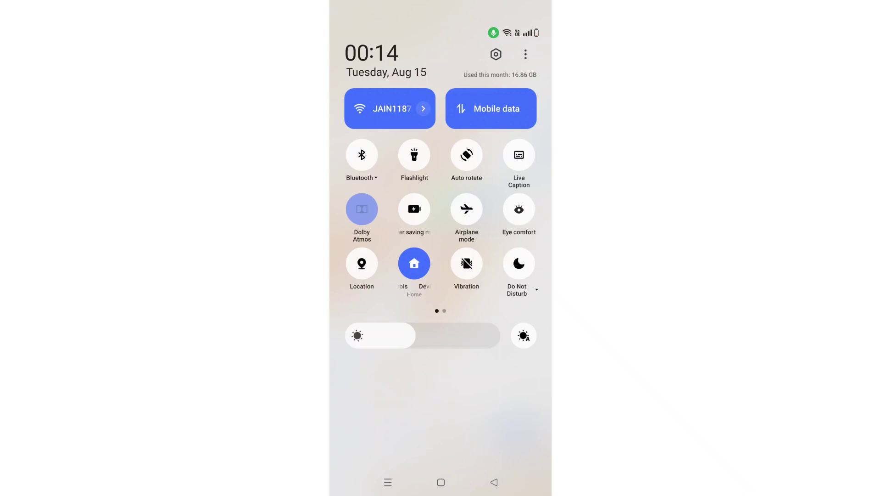
Go to the main Settings page, showing Additional settings, About device and Google.
key(Escape)
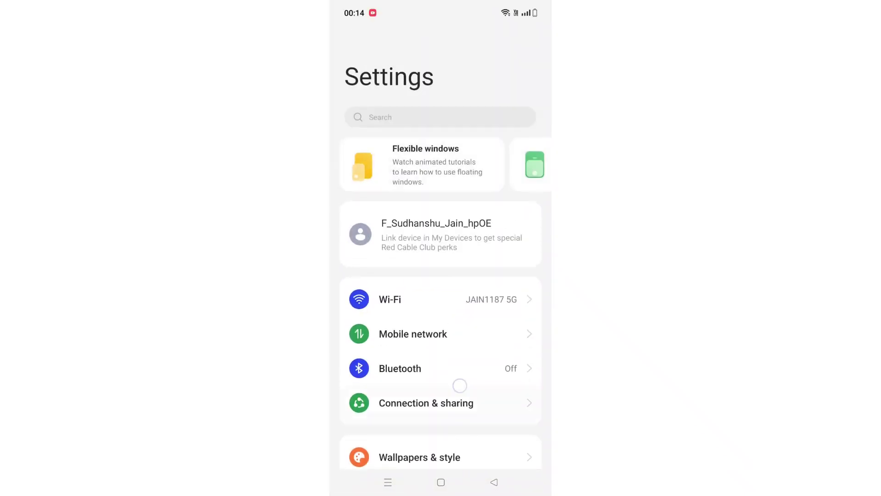
scroll(460, 386, down, 10)
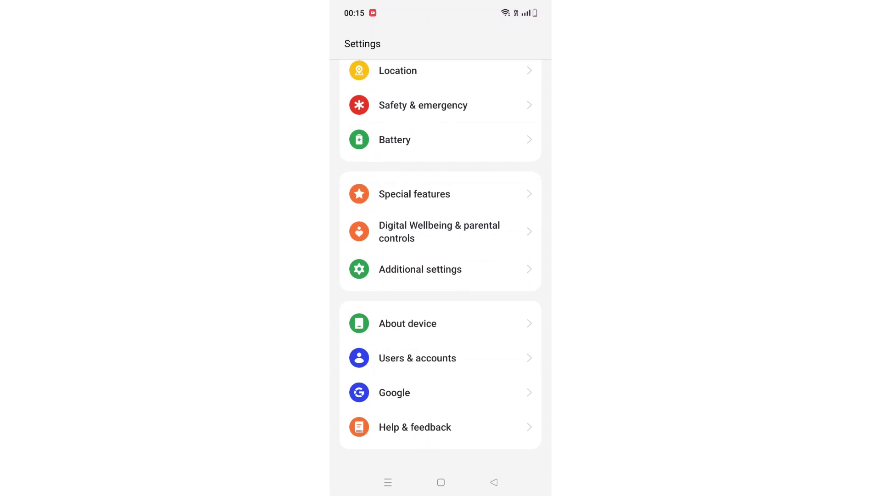
Open About device, showing OxygenOS 13.1 on the OnePlus 10T 5G with its specifications.
click(439, 325)
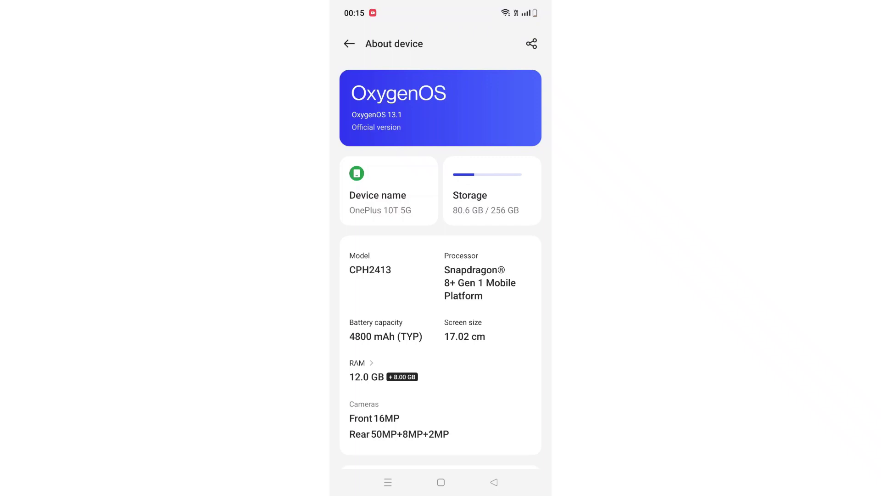
scroll(454, 341, down, 5)
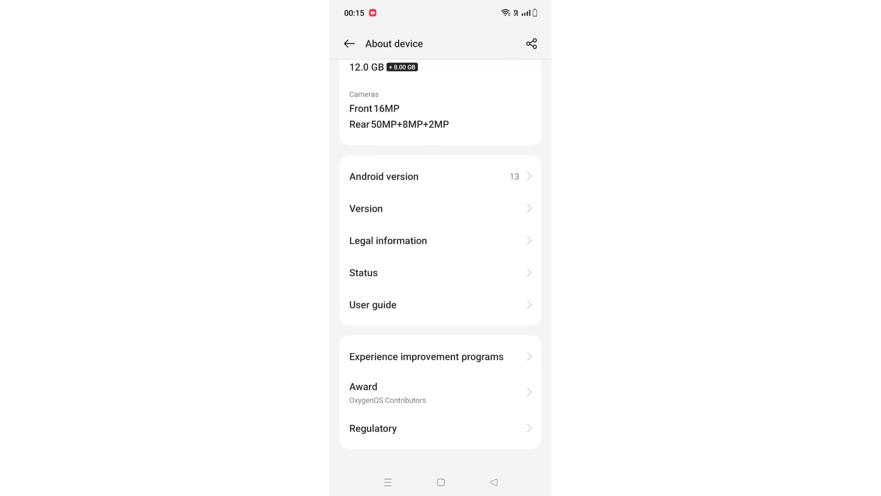
Check Android version 13 with the June 5, 2023 security update, then return home.
click(441, 177)
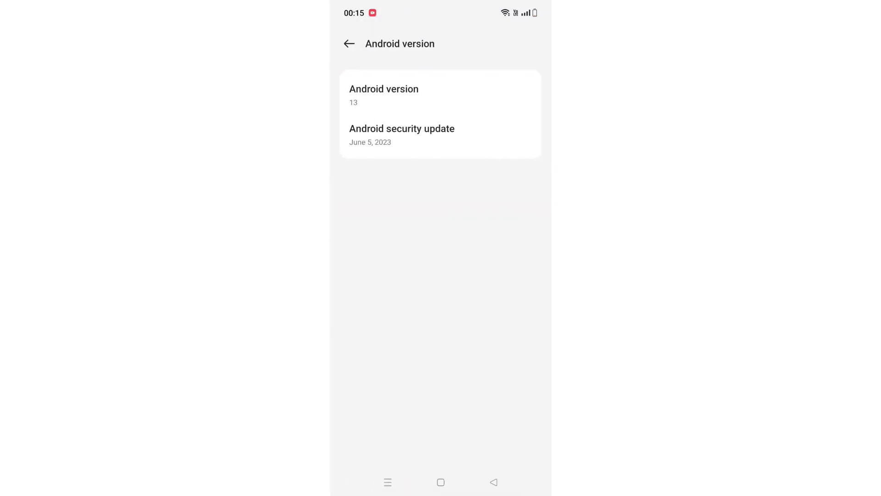
click(349, 44)
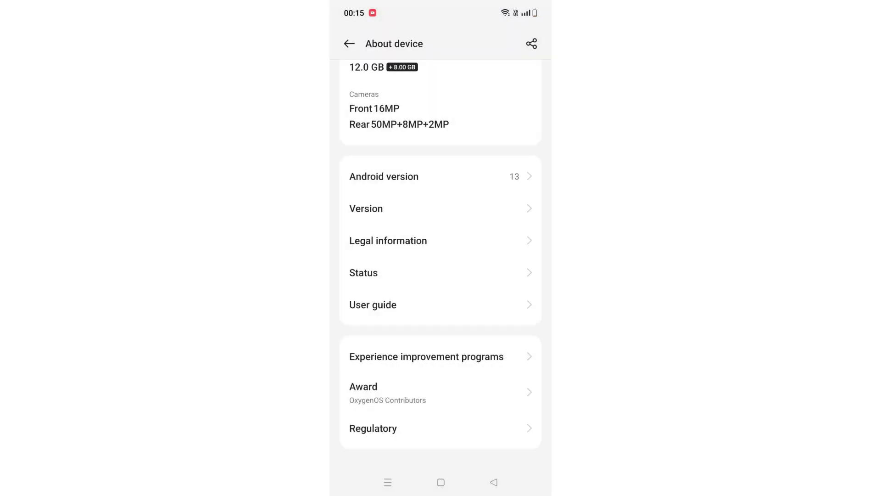
click(494, 482)
click(494, 482)
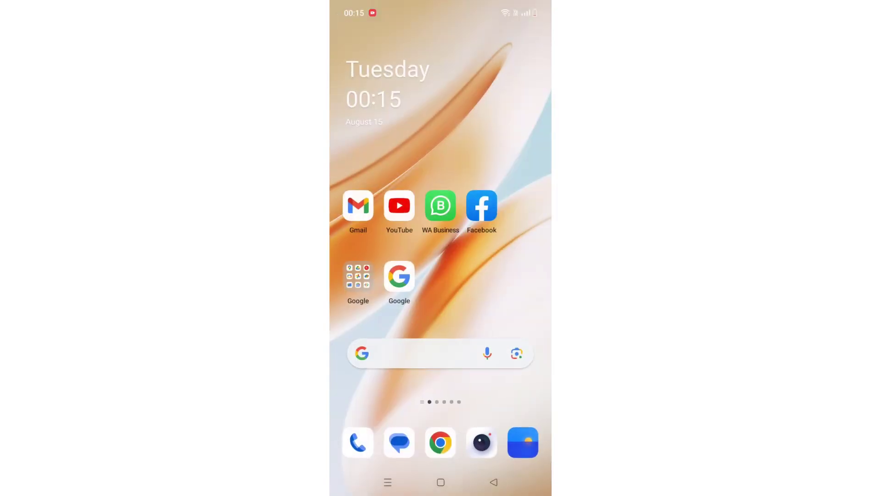